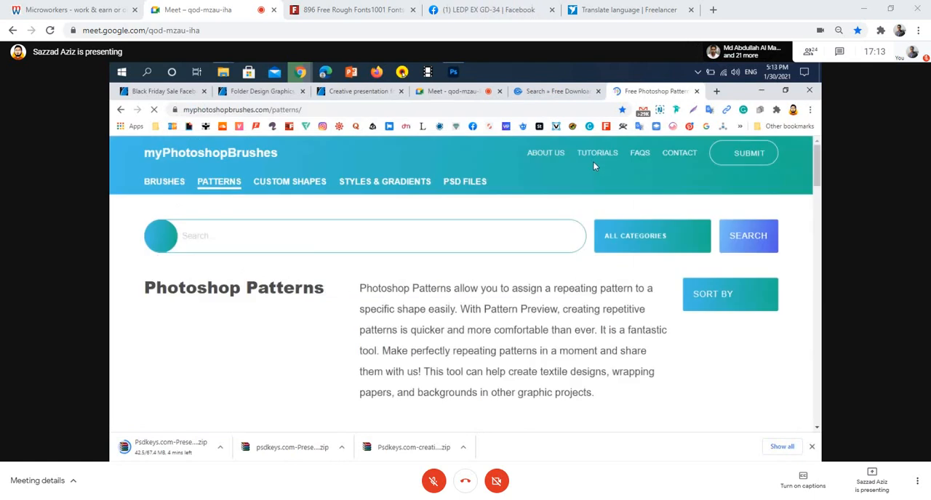
# Browse the free brush sets in the Brushes category of myPhotoshopBrushes, leaving the advertisement page that interrupts.
pyautogui.click(159, 191)
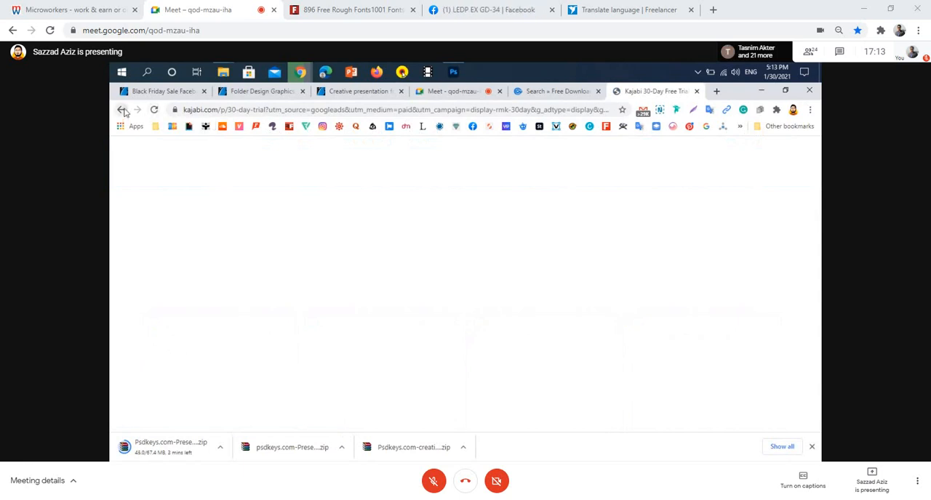
pyautogui.click(122, 110)
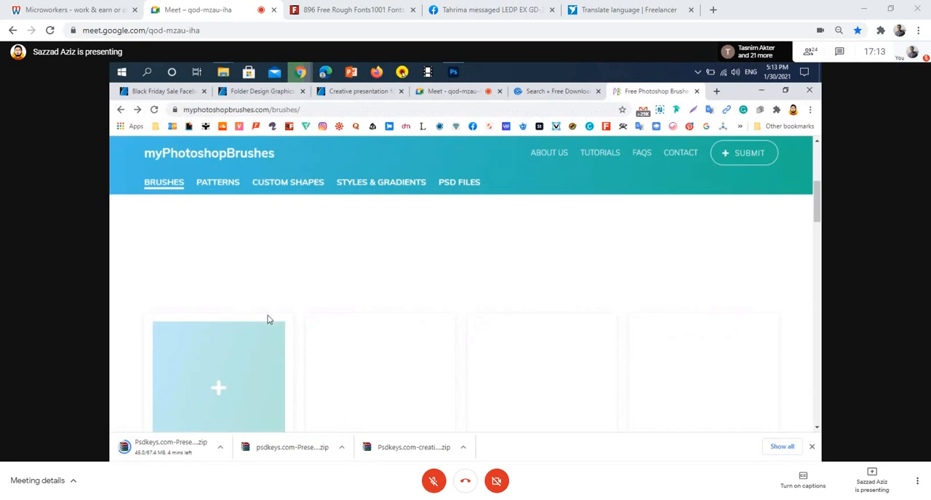
pyautogui.scroll(-4, 267, 317)
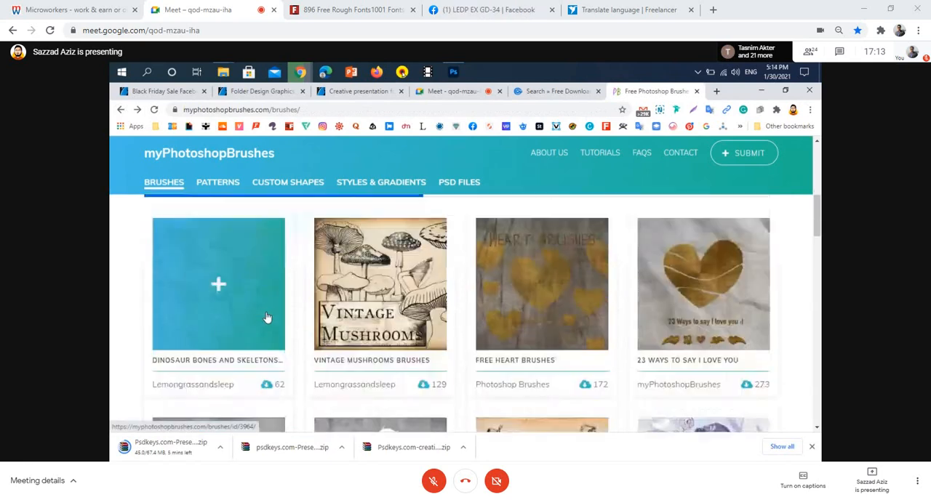
pyautogui.scroll(-5, 262, 314)
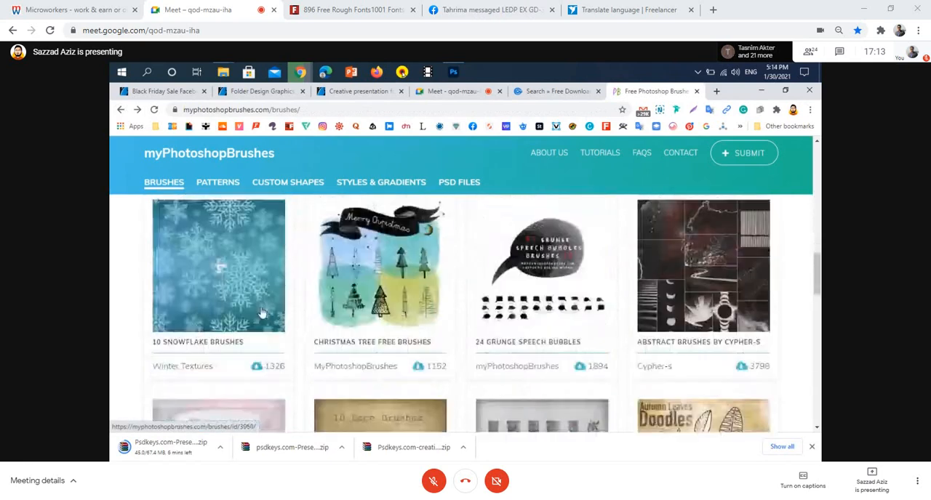
pyautogui.scroll(2, 260, 313)
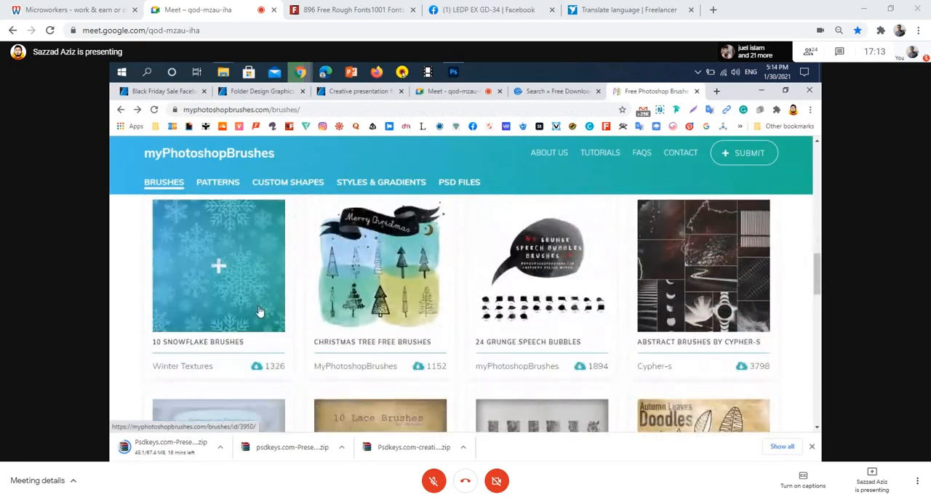
pyautogui.scroll(-2, 260, 313)
pyautogui.scroll(2, 260, 313)
pyautogui.scroll(-3, 260, 313)
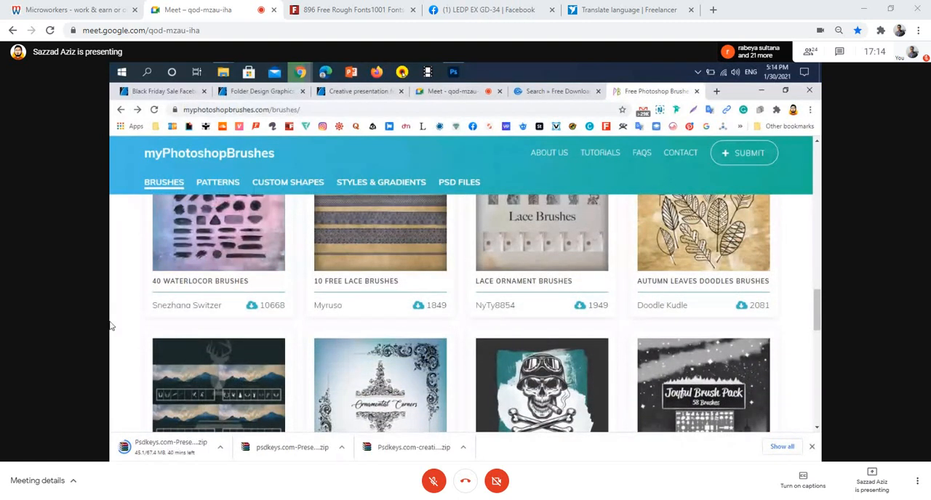
pyautogui.scroll(1, 110, 326)
pyautogui.scroll(1, 110, 325)
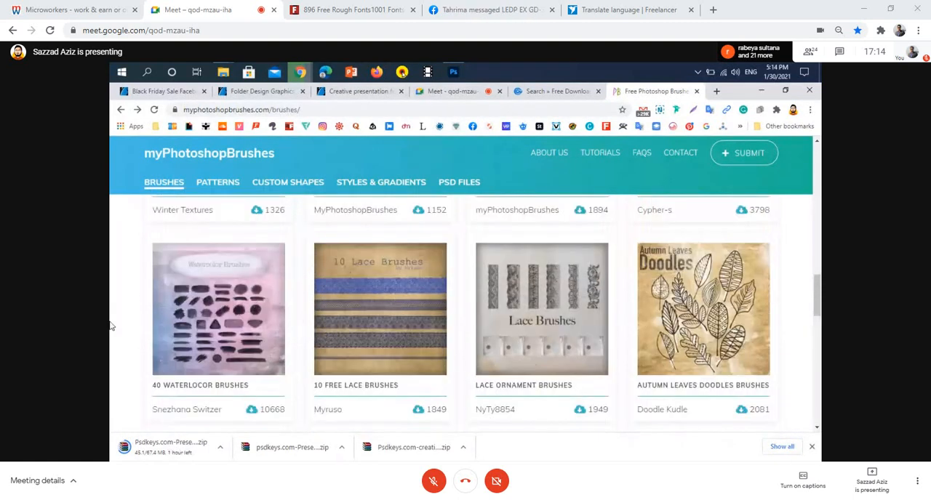
pyautogui.scroll(-1, 111, 326)
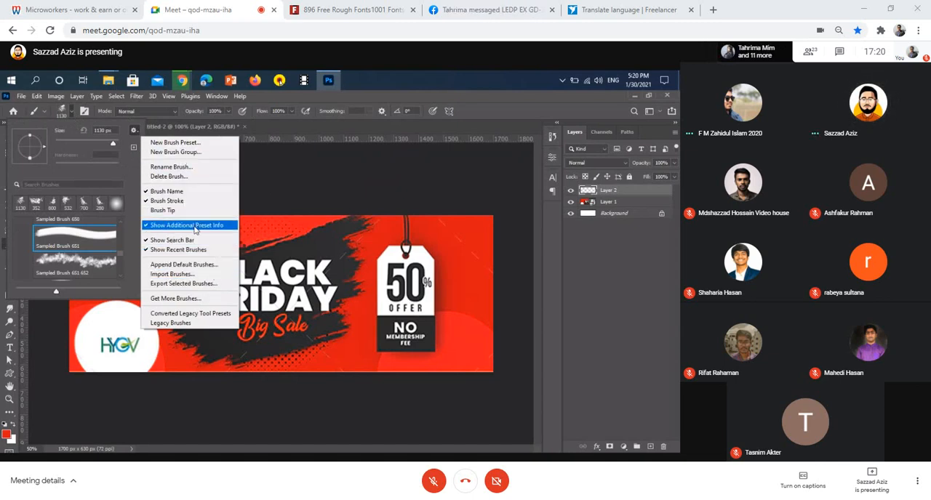
# Switch to Photoshop and start importing brushes into the brush presets.
pyautogui.click(208, 275)
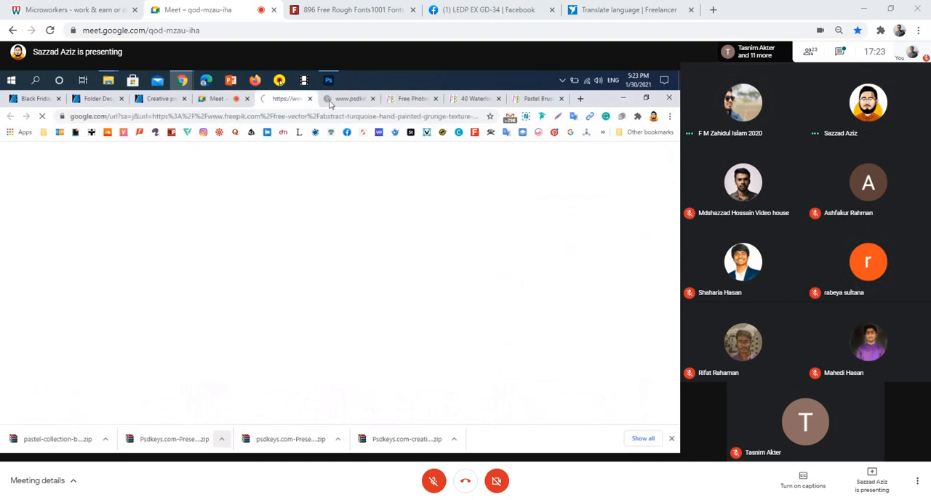
# Show the downloaded Psdkeys presentation zip file in its folder.
pyautogui.click(222, 439)
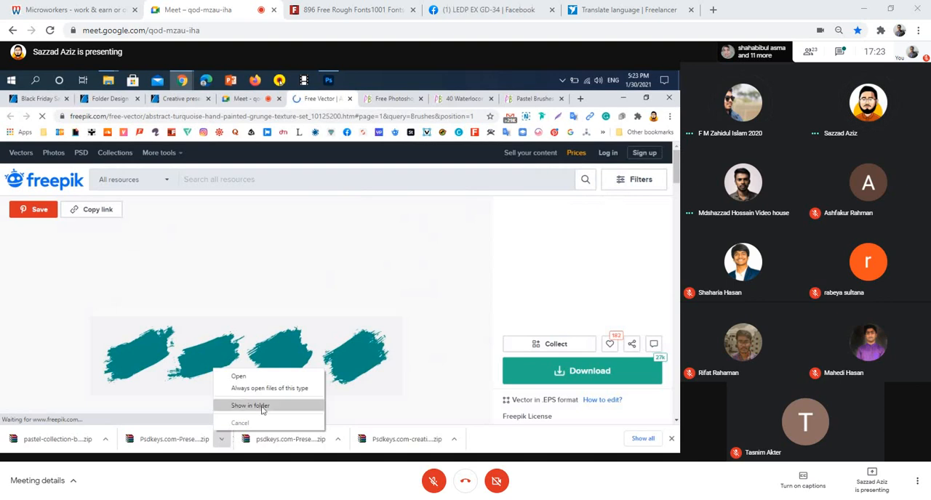
pyautogui.scroll(-1, 323, 334)
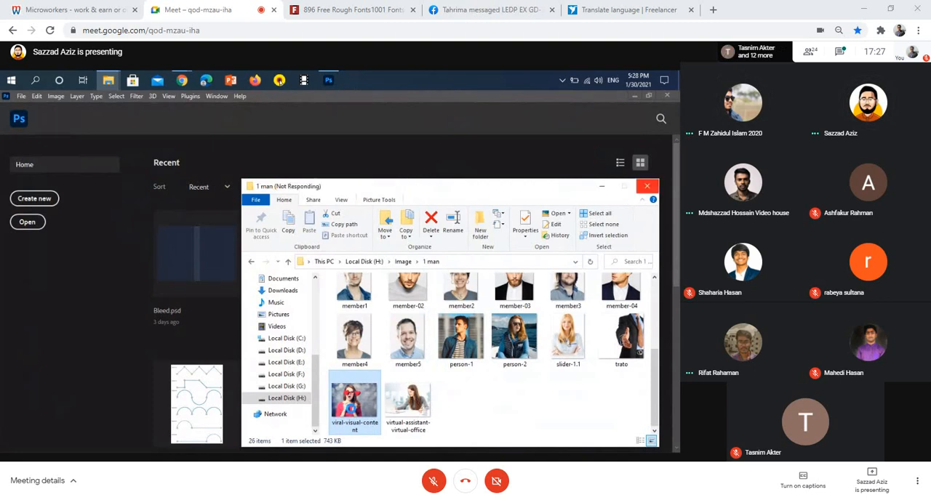
# Open the viral-visual-content image from the 1 man folder in Photoshop.
pyautogui.rightClick(351, 411)
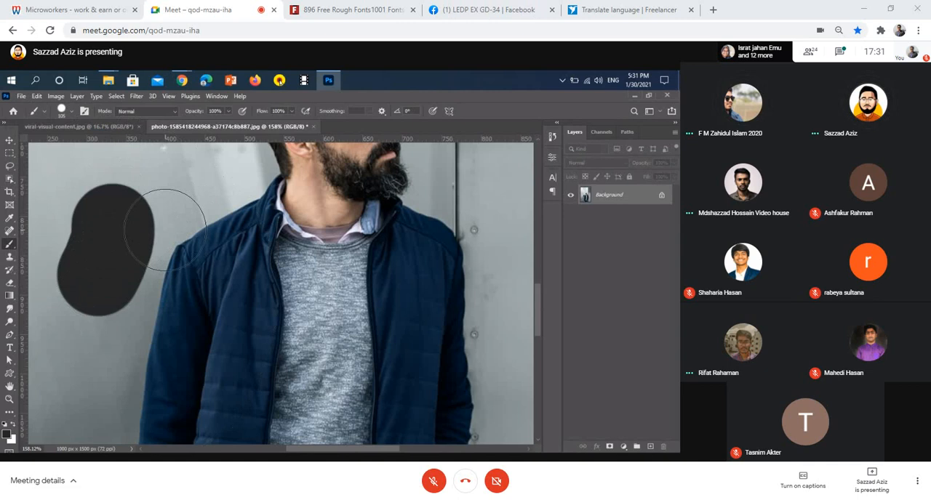
# Undo the black brush stroke beside the man and unlock the Background layer.
pyautogui.hotkey('ctrl', 'z')
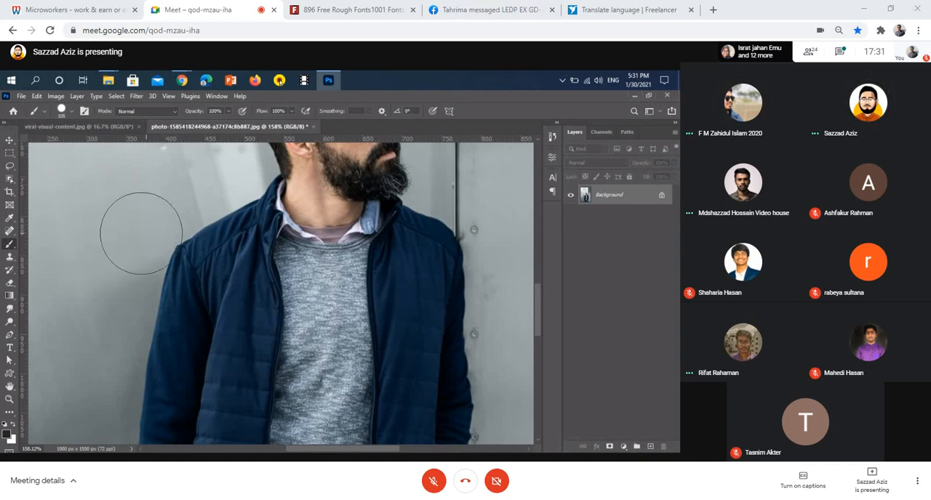
pyautogui.click(661, 197)
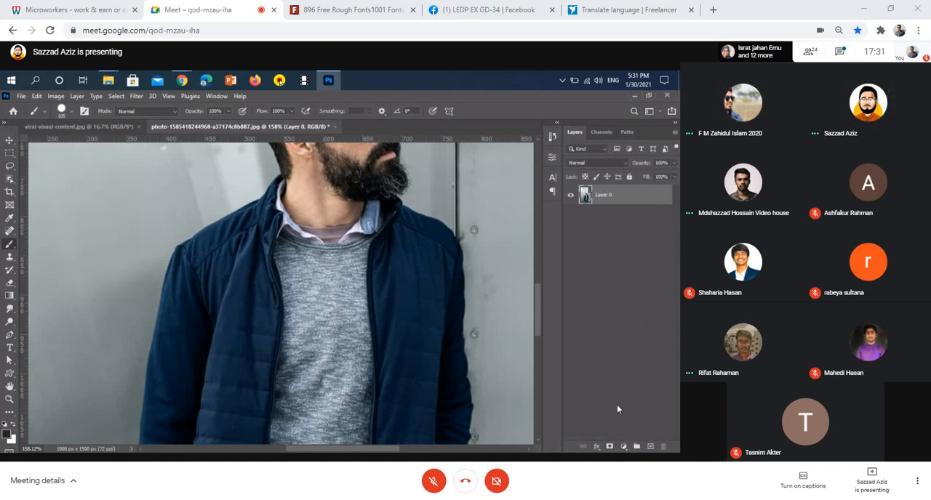
# Try hiding part of the wall beside the man by painting on a layer mask, and undo the stroke and the mask.
pyautogui.moveTo(130, 204); pyautogui.dragTo(104, 260)
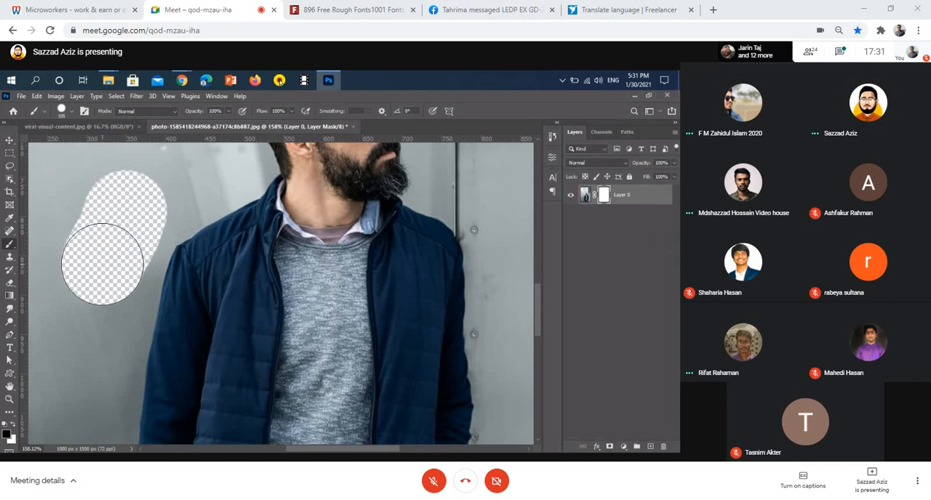
pyautogui.scroll(-2, 89, 269)
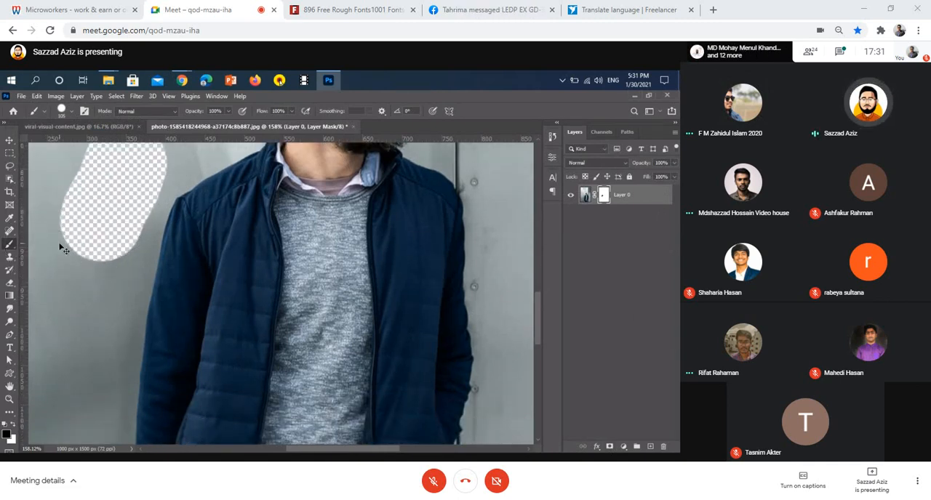
pyautogui.hotkey('ctrl', 'z')
pyautogui.click(9, 258)
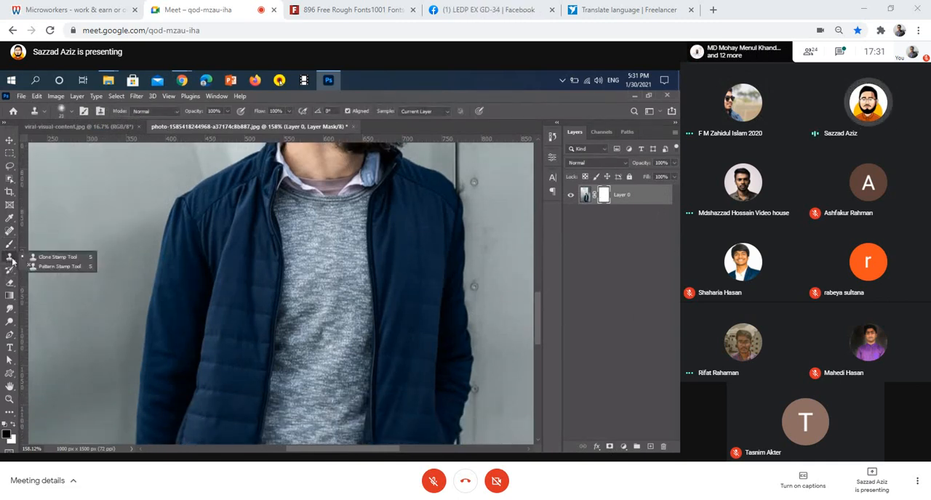
pyautogui.click(11, 259)
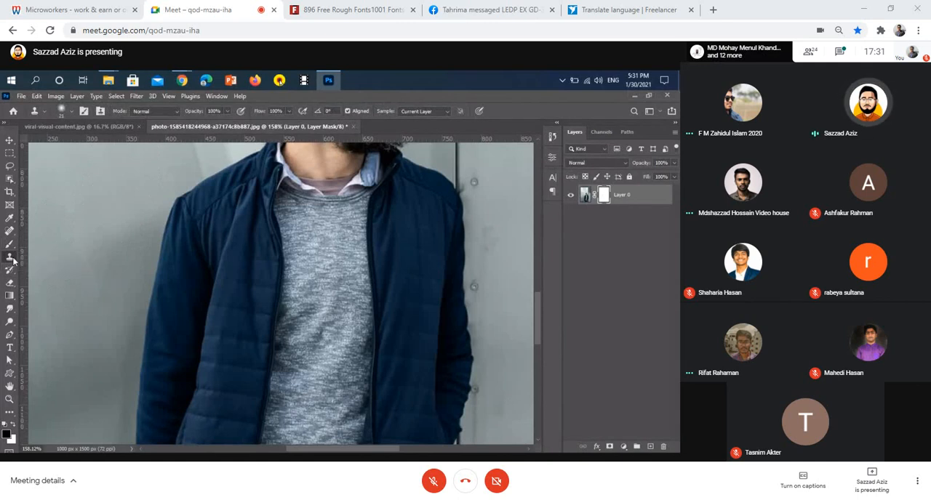
pyautogui.hotkey('ctrl', 'z')
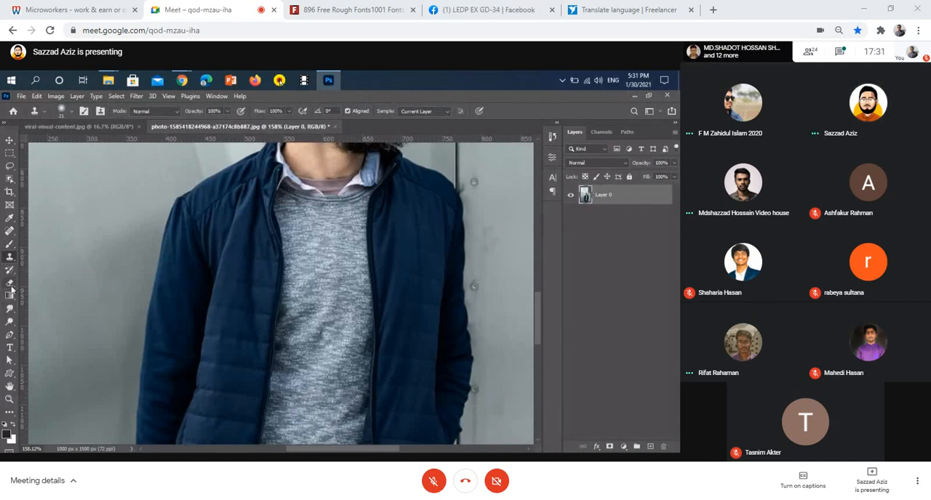
# Erase patches of the wall beside the man's sleeve using the Eraser Tool with the Soft Round brush.
pyautogui.click(10, 283)
pyautogui.click(42, 282)
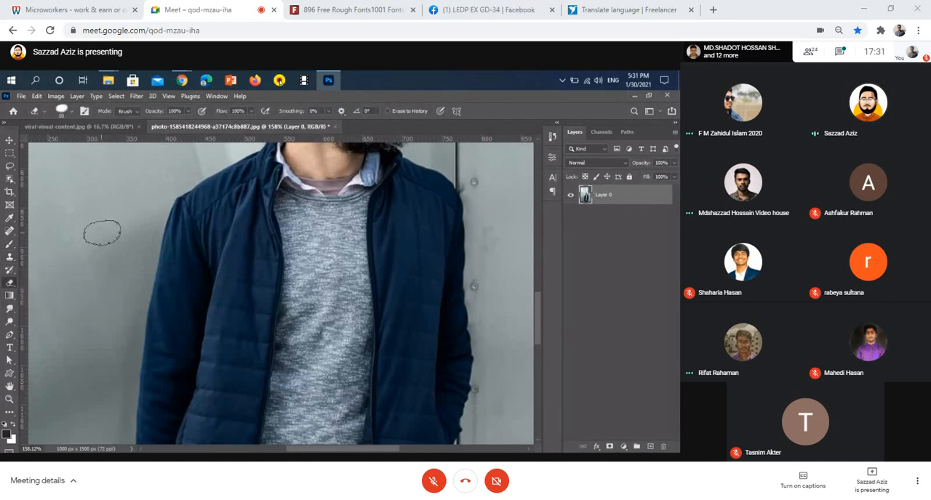
pyautogui.click(71, 112)
pyautogui.scroll(5, 73, 252)
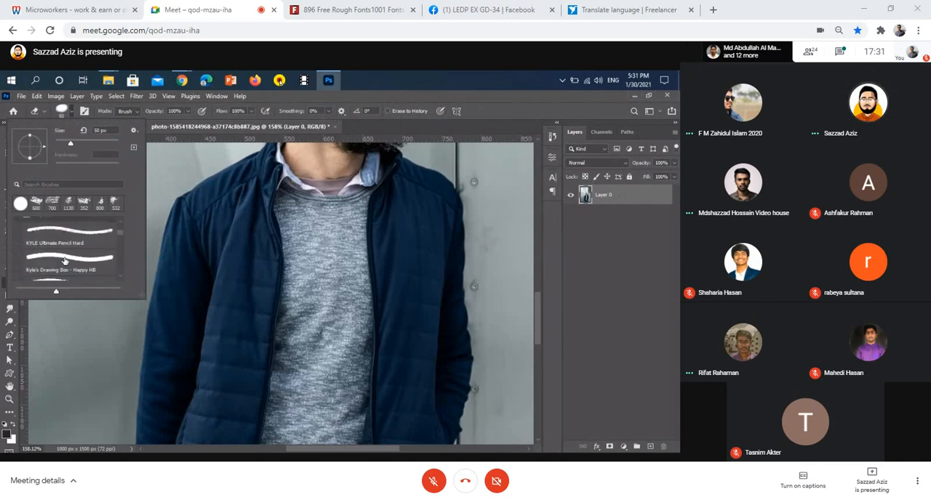
pyautogui.scroll(3, 75, 252)
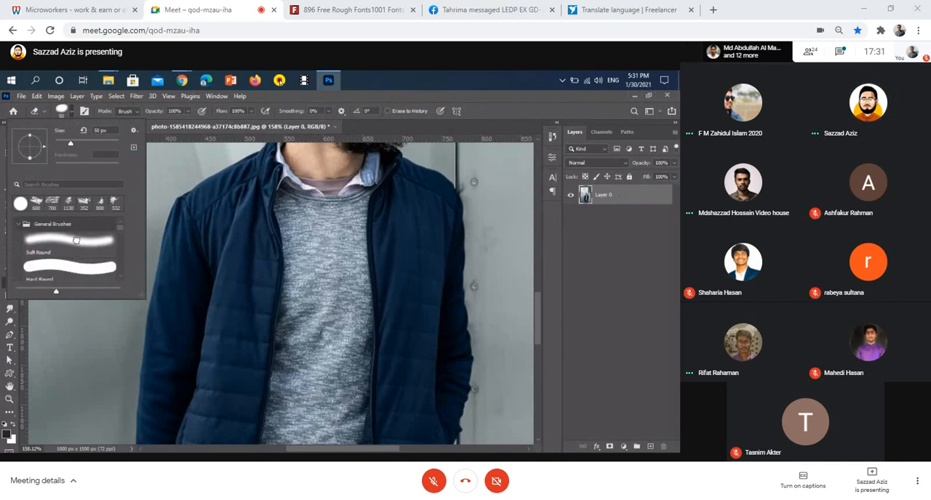
pyautogui.click(73, 242)
pyautogui.click(86, 350)
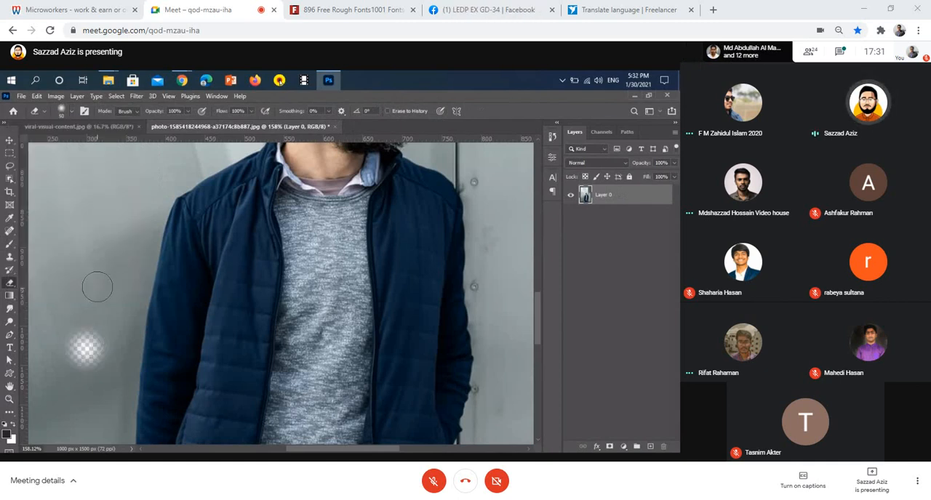
pyautogui.moveTo(97, 287)
pyautogui.mouseDown()
pyautogui.moveTo(109, 208)
pyautogui.moveTo(93, 227)
pyautogui.moveTo(69, 314)
pyautogui.mouseUp()
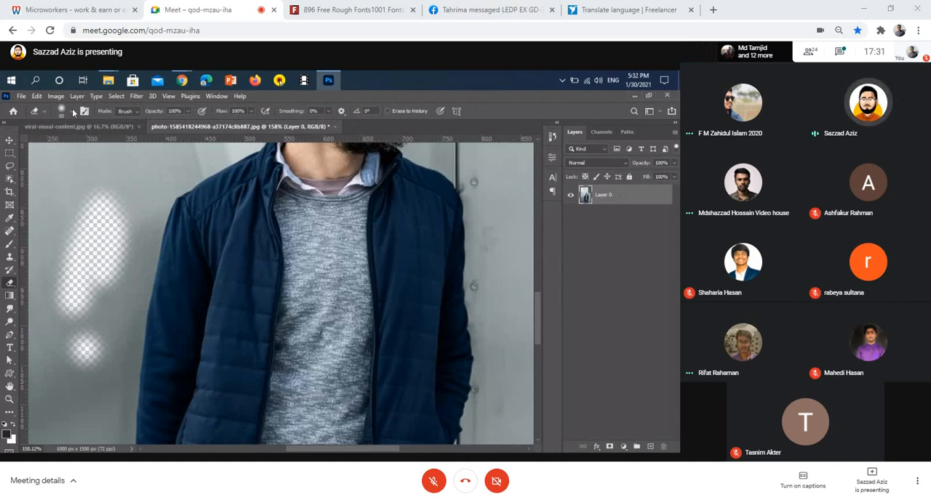
# Change the eraser brush to Hard Round and erase a long strip of wall beside the man.
pyautogui.click(73, 112)
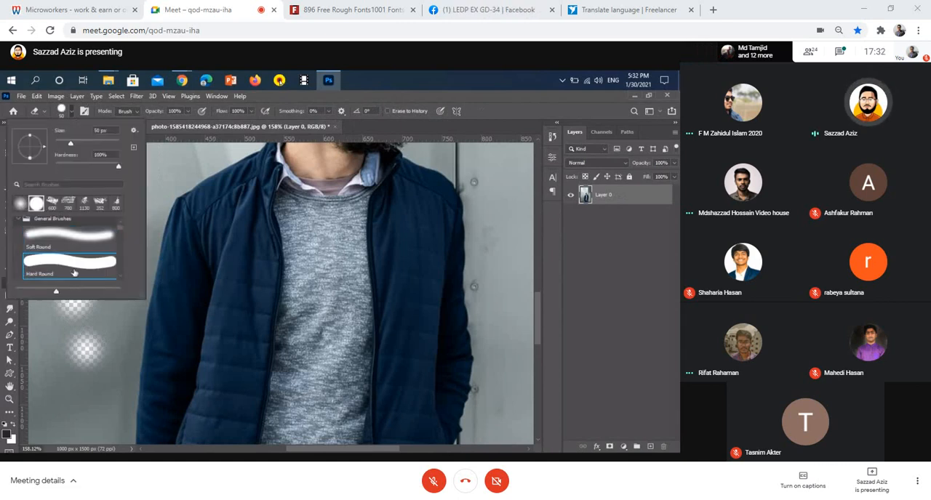
pyautogui.moveTo(76, 393)
pyautogui.mouseDown()
pyautogui.moveTo(87, 331)
pyautogui.moveTo(84, 218)
pyautogui.moveTo(105, 295)
pyautogui.moveTo(95, 440)
pyautogui.mouseUp()
pyautogui.scroll(-2, 96, 357)
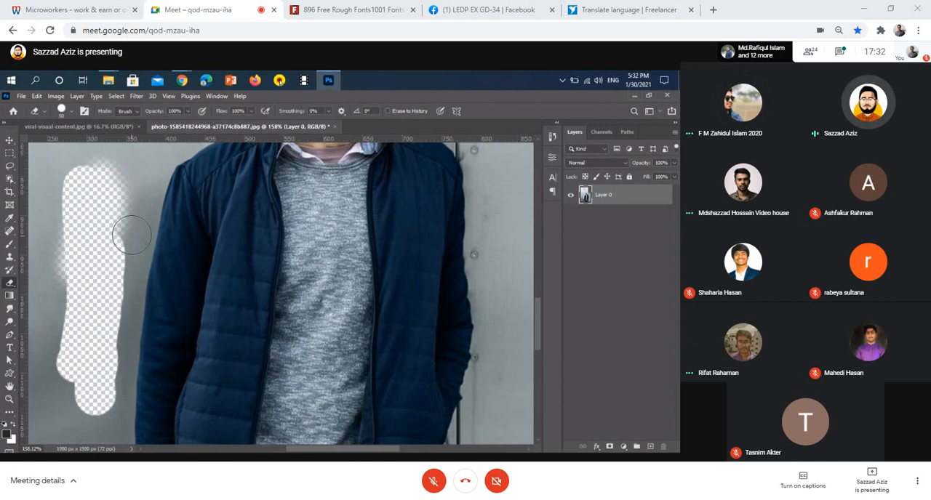
# Erase the remaining wall close along the outer edge of the jacket sleeve with the hard eraser.
pyautogui.moveTo(132, 215); pyautogui.dragTo(123, 306)
pyautogui.scroll(3, 116, 298)
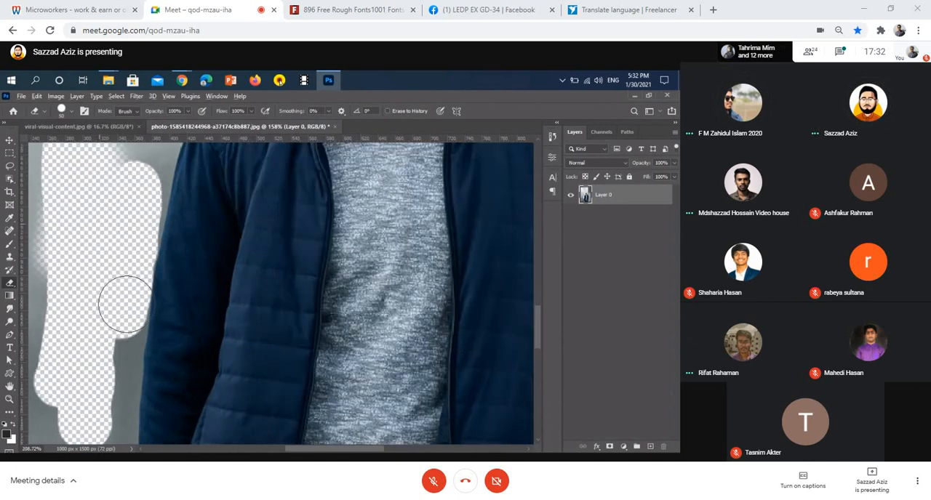
pyautogui.scroll(-2, 122, 295)
pyautogui.moveTo(118, 284); pyautogui.dragTo(110, 395)
pyautogui.scroll(-3, 99, 365)
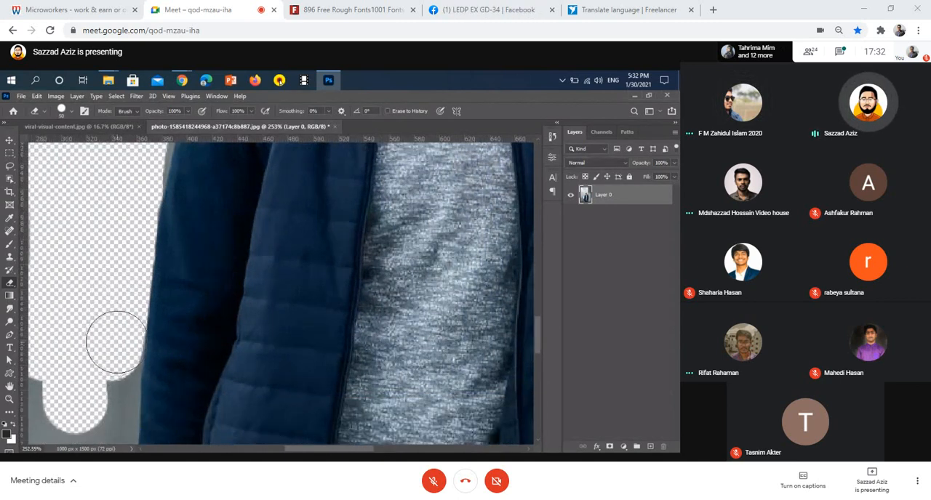
pyautogui.moveTo(115, 343); pyautogui.dragTo(107, 376)
# Try erasing the background around the man's hair with the Hard Round eraser, and undo it.
pyautogui.moveTo(160, 236); pyautogui.dragTo(183, 301)
pyautogui.moveTo(211, 170); pyautogui.dragTo(170, 312)
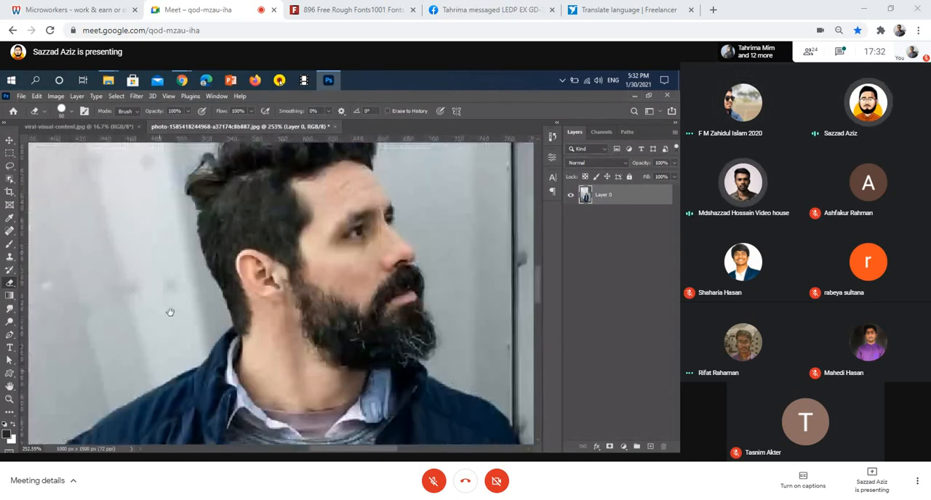
pyautogui.moveTo(152, 281)
pyautogui.mouseDown()
pyautogui.moveTo(141, 235)
pyautogui.moveTo(223, 167)
pyautogui.moveTo(280, 157)
pyautogui.moveTo(368, 171)
pyautogui.mouseUp()
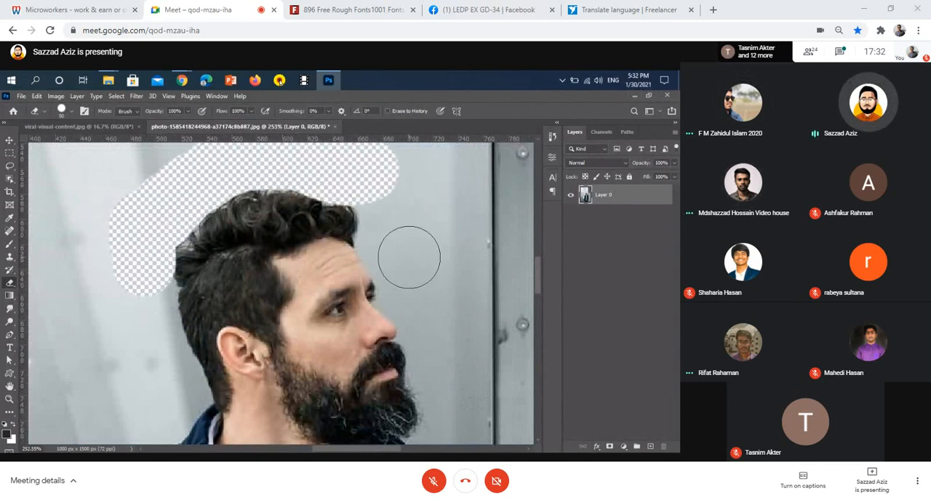
pyautogui.hotkey('ctrl', 'z')
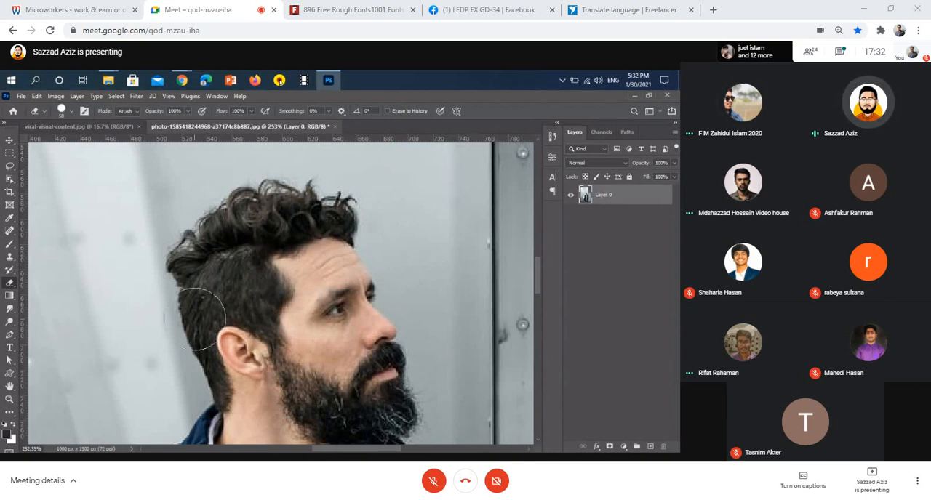
# Use the Background Eraser Tool to erase wall patches on both sides of the man's head and a strip along the dark vertical seam.
pyautogui.moveTo(9, 287)
pyautogui.mouseDown()
pyautogui.moveTo(74, 284)
pyautogui.moveTo(73, 296)
pyautogui.moveTo(83, 259)
pyautogui.moveTo(113, 249)
pyautogui.mouseUp()
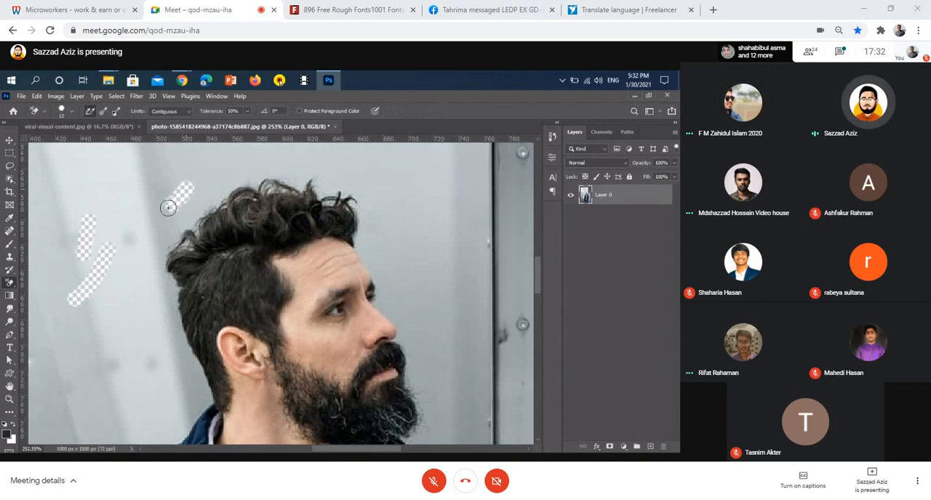
pyautogui.moveTo(383, 240)
pyautogui.mouseDown()
pyautogui.moveTo(411, 293)
pyautogui.moveTo(427, 264)
pyautogui.moveTo(442, 313)
pyautogui.mouseUp()
pyautogui.moveTo(490, 298); pyautogui.dragTo(489, 277)
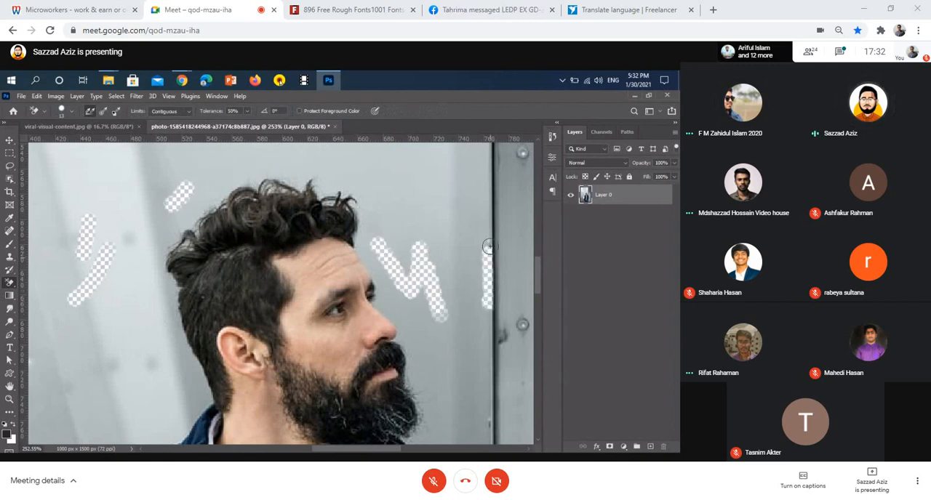
pyautogui.moveTo(489, 170); pyautogui.dragTo(490, 294)
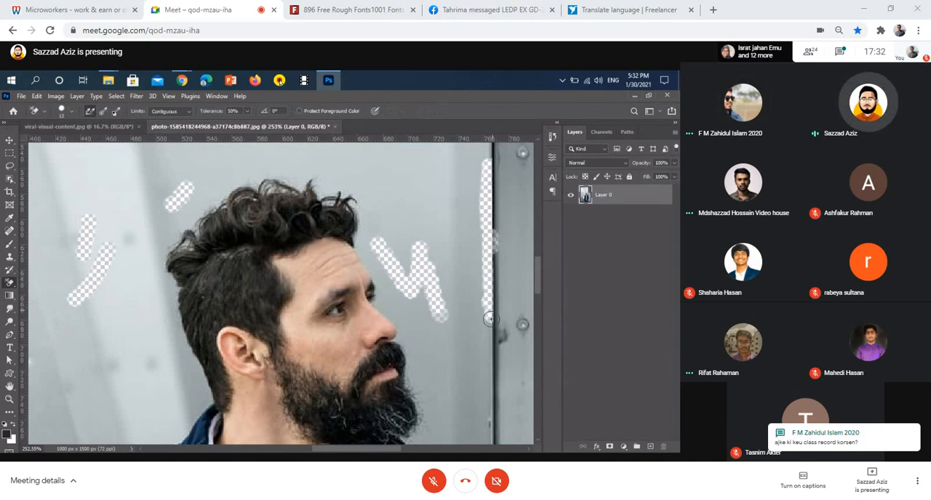
pyautogui.moveTo(488, 362); pyautogui.dragTo(490, 380)
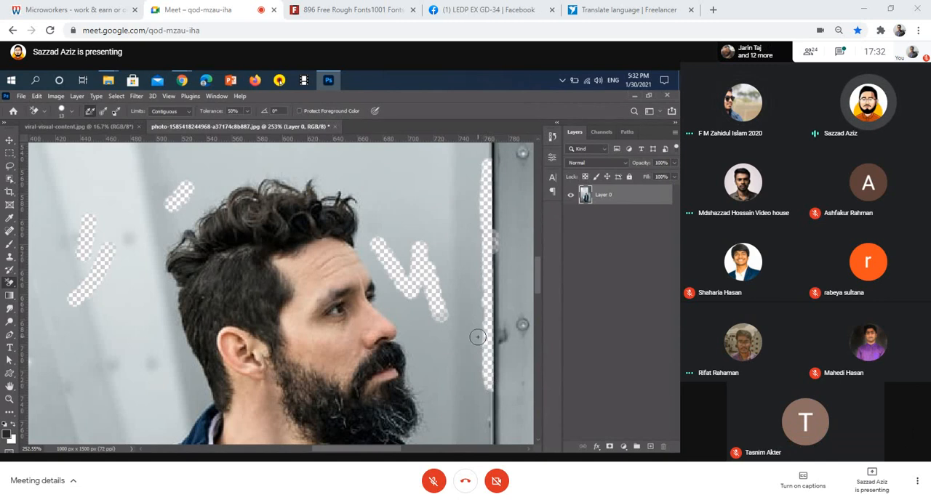
pyautogui.scroll(-3, 477, 337)
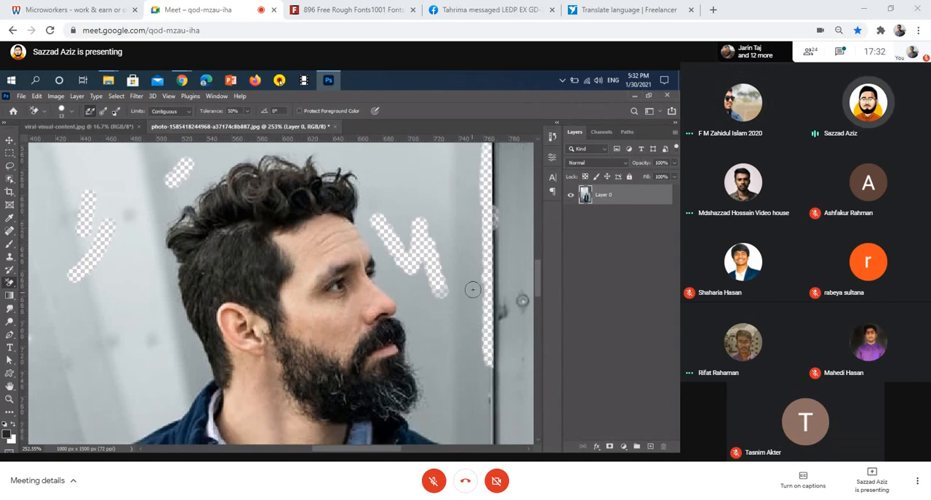
pyautogui.scroll(-5, 485, 298)
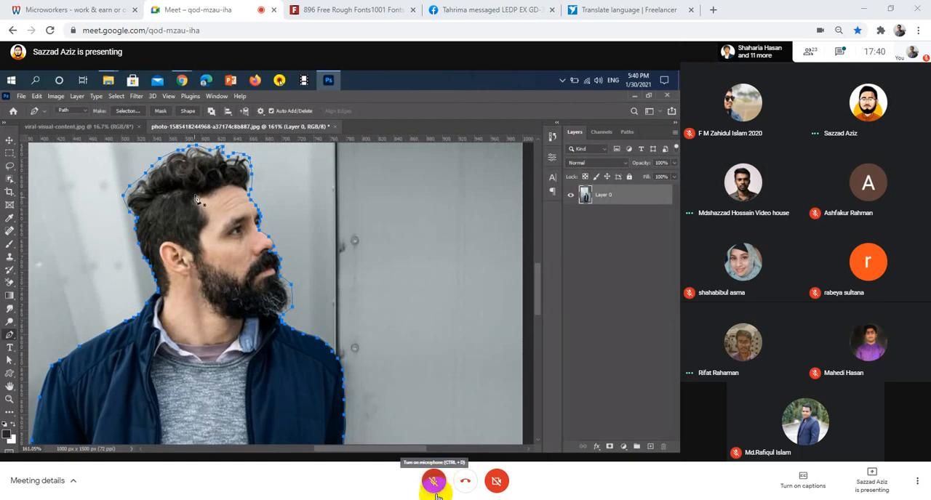
# Briefly unmute the meeting microphone and mute it again, repeating this for each spoken exchange.
pyautogui.moveTo(441, 499)
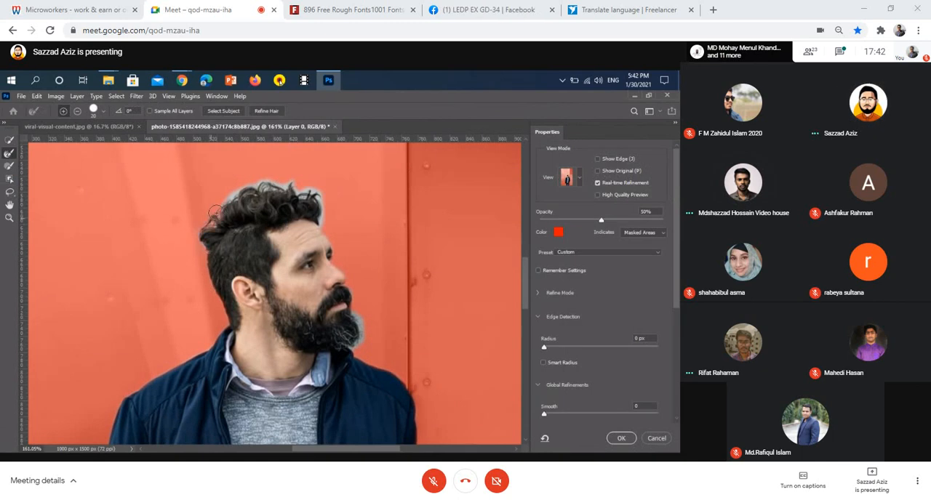
pyautogui.click(434, 483)
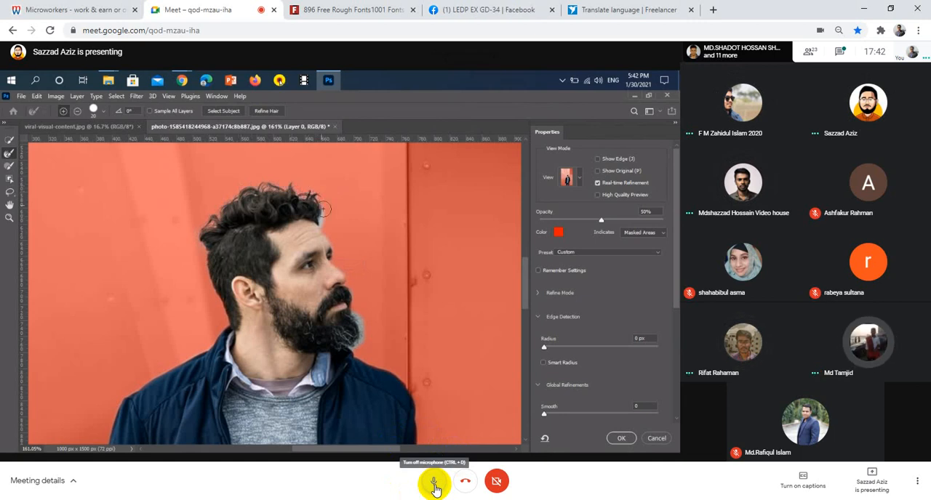
pyautogui.click(434, 482)
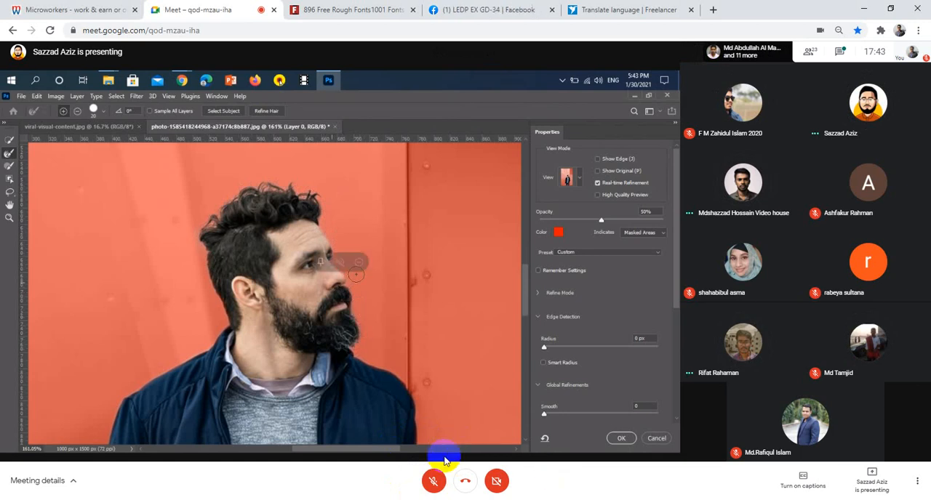
pyautogui.click(434, 480)
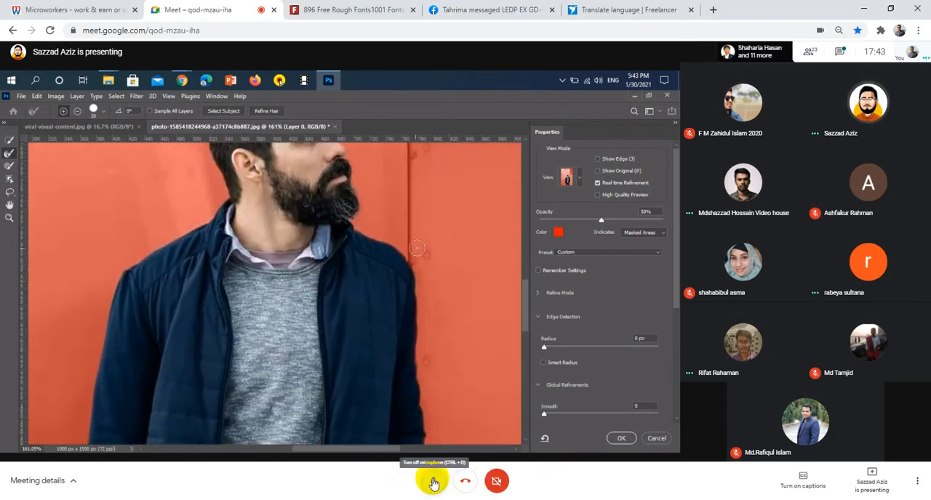
pyautogui.click(432, 481)
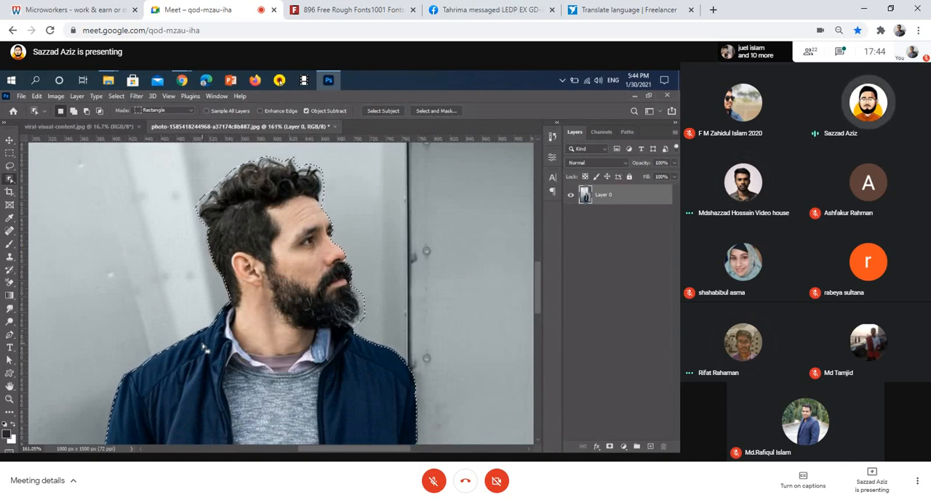
pyautogui.click(431, 483)
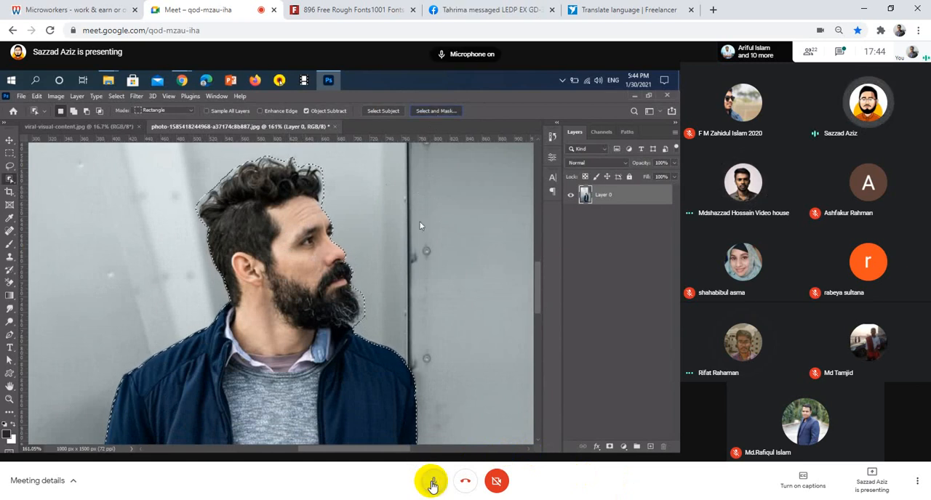
pyautogui.click(432, 483)
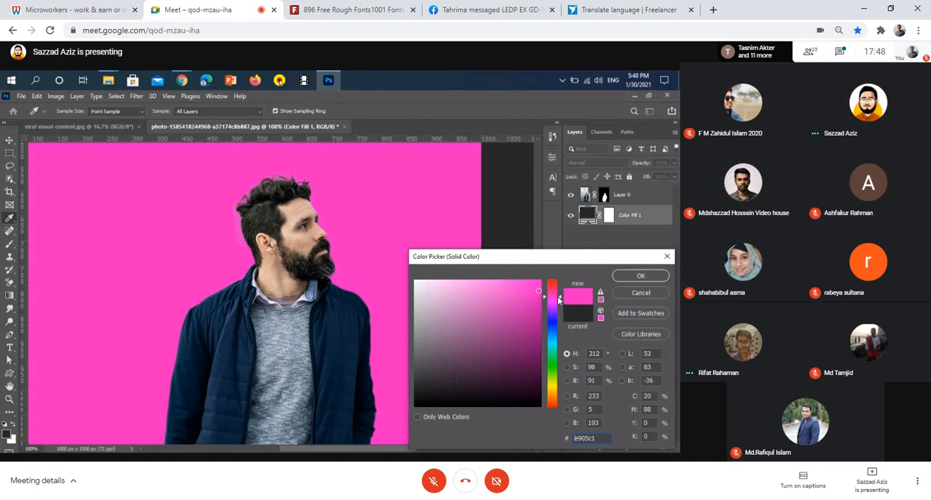
# Shift the hue of the solid color fill behind the man to a vivid blue-violet and apply it.
pyautogui.moveTo(559, 305); pyautogui.dragTo(559, 357)
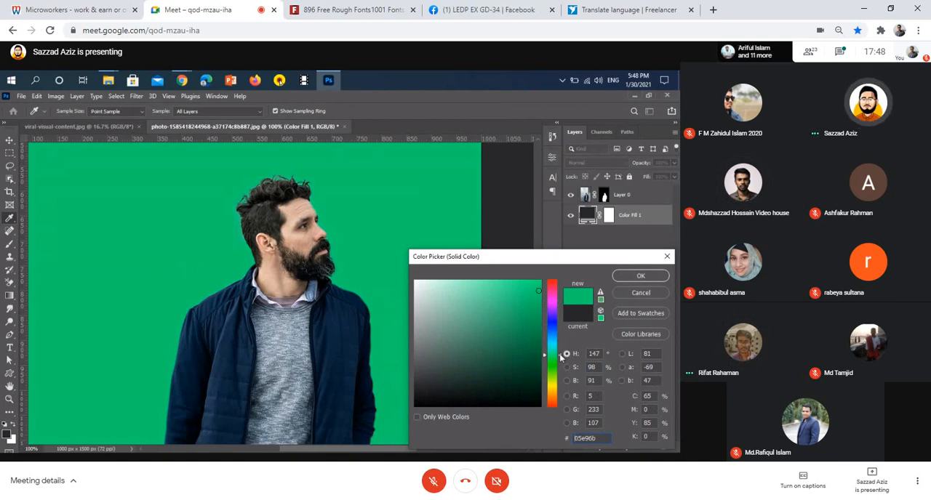
pyautogui.moveTo(560, 350); pyautogui.dragTo(562, 317)
pyautogui.click(640, 275)
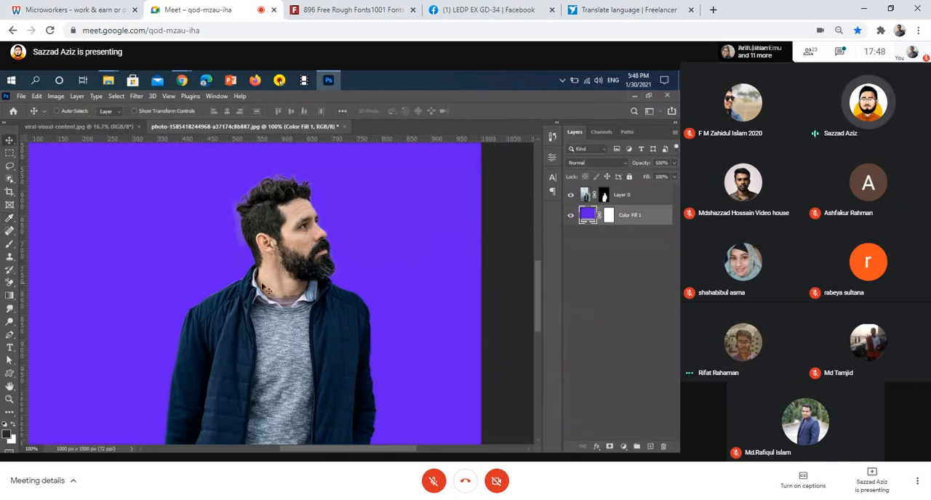
# Prepare to clean up the cutout edge with the Brush tool on Layer 0's mask, enlarging the brush to 125 px.
pyautogui.click(10, 244)
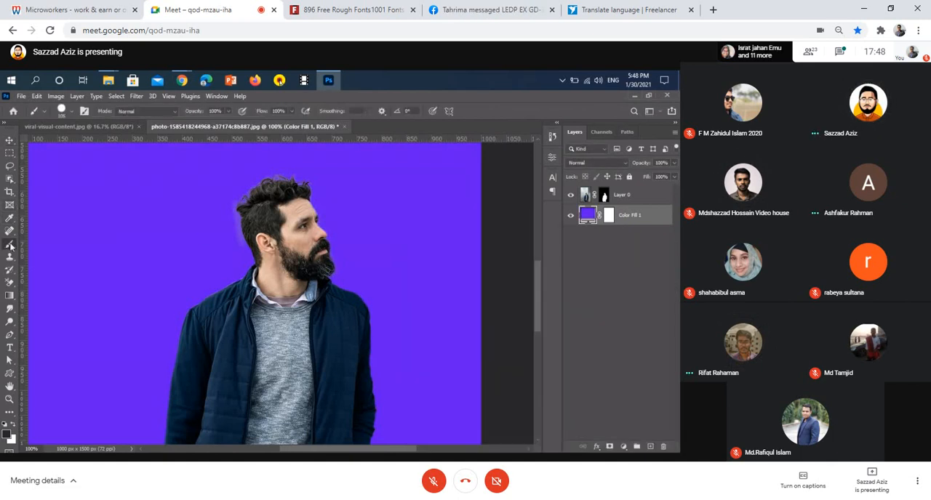
pyautogui.click(603, 194)
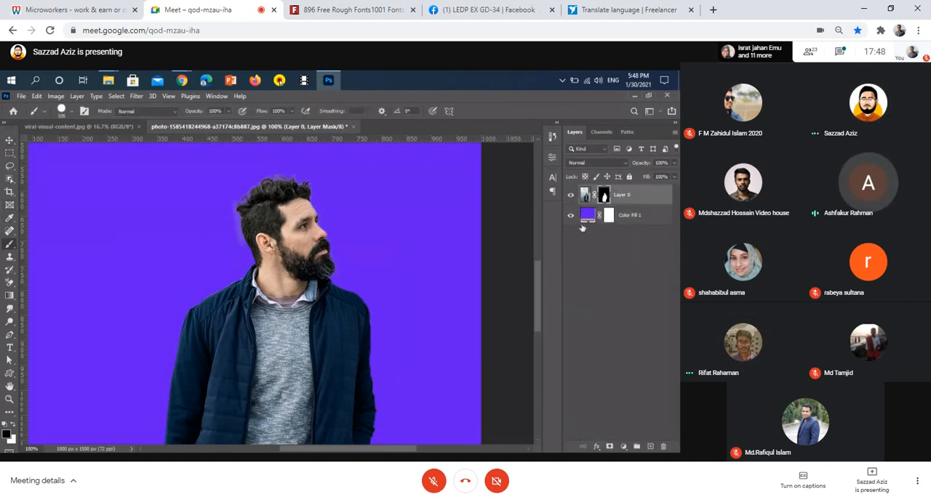
pyautogui.press(']')
pyautogui.press(']')
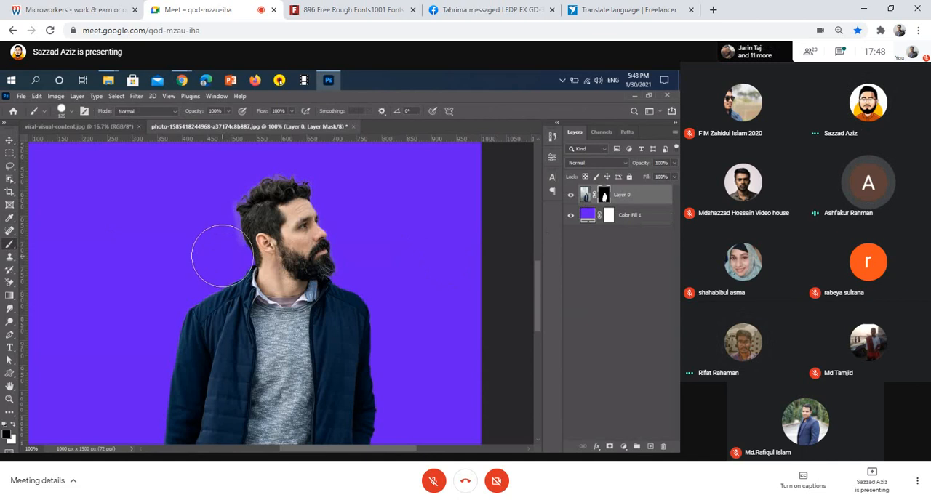